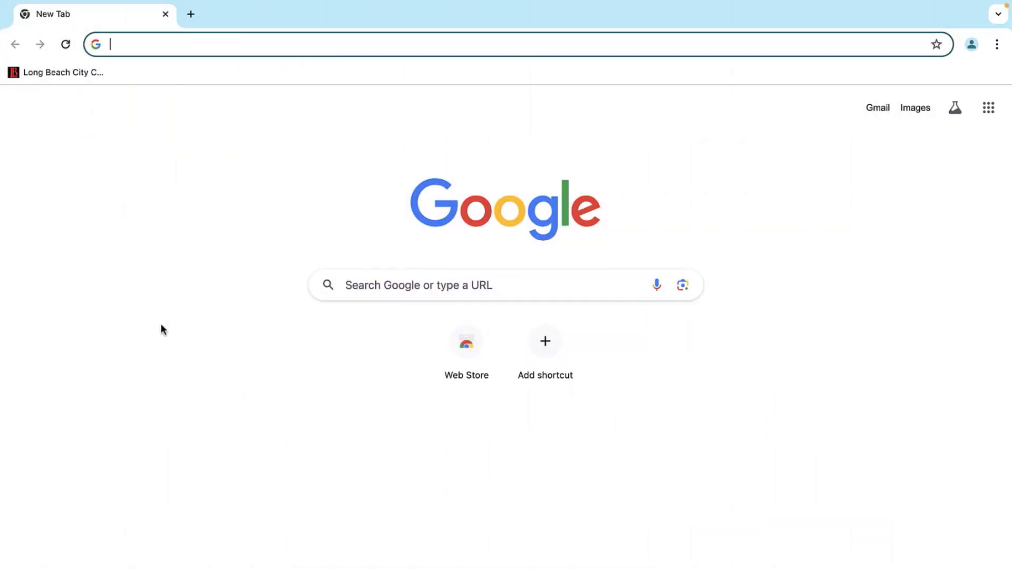
Step: Load citrix.com and go through the Resources menu to the Citrix Downloads page
{"action": "type", "text": "citrix.com"}
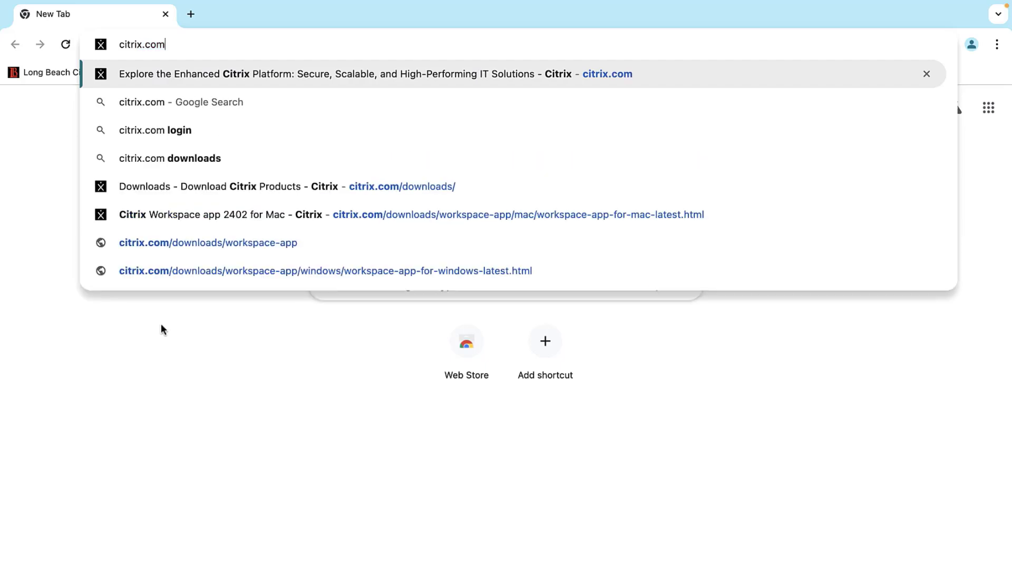
{"action": "key", "text": "Return"}
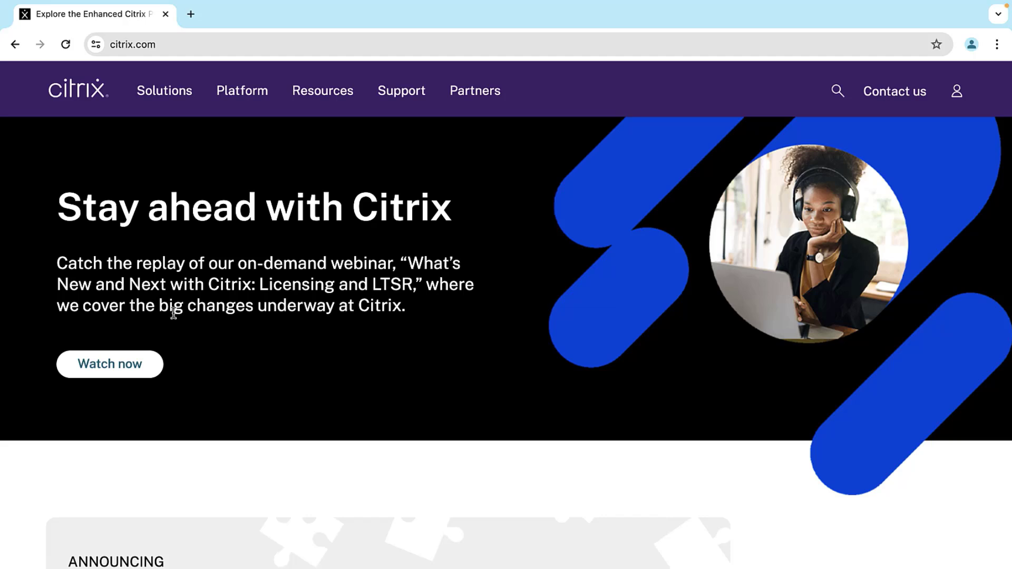
{"action": "left_click", "coordinate": [315, 99]}
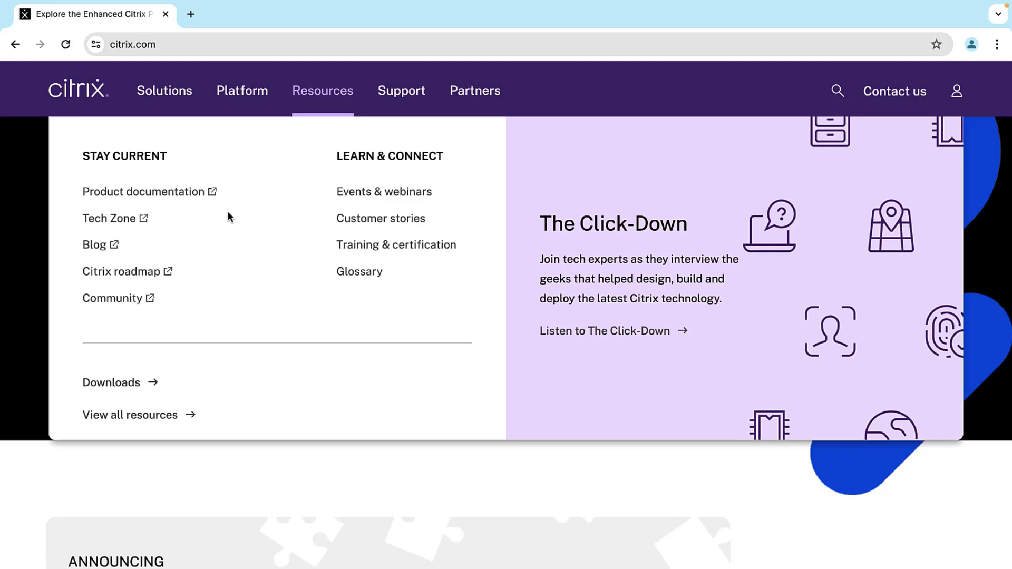
{"action": "left_click", "coordinate": [129, 384]}
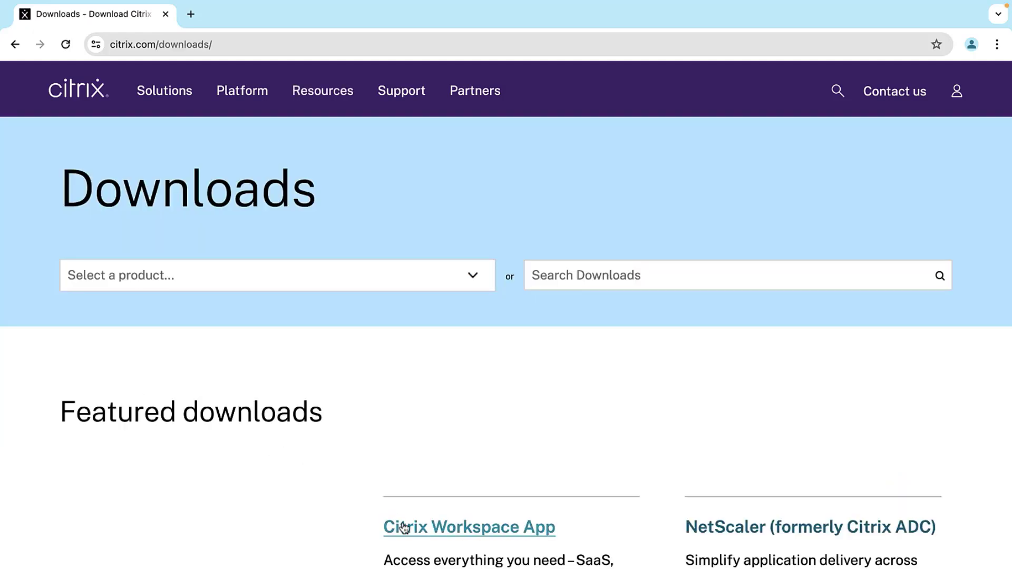
Step: Open the Citrix Workspace app 2402 for Mac page and scroll to its Apple Silicon and standard .dmg downloads
{"action": "left_click", "coordinate": [404, 528]}
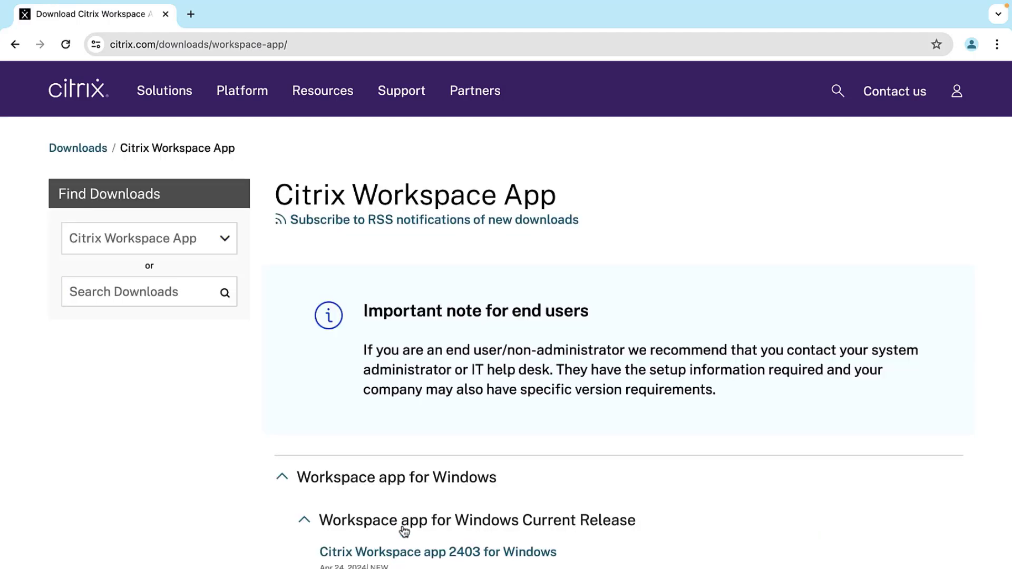
{"action": "scroll", "coordinate": [404, 531], "scroll_direction": "down", "scroll_amount": 7}
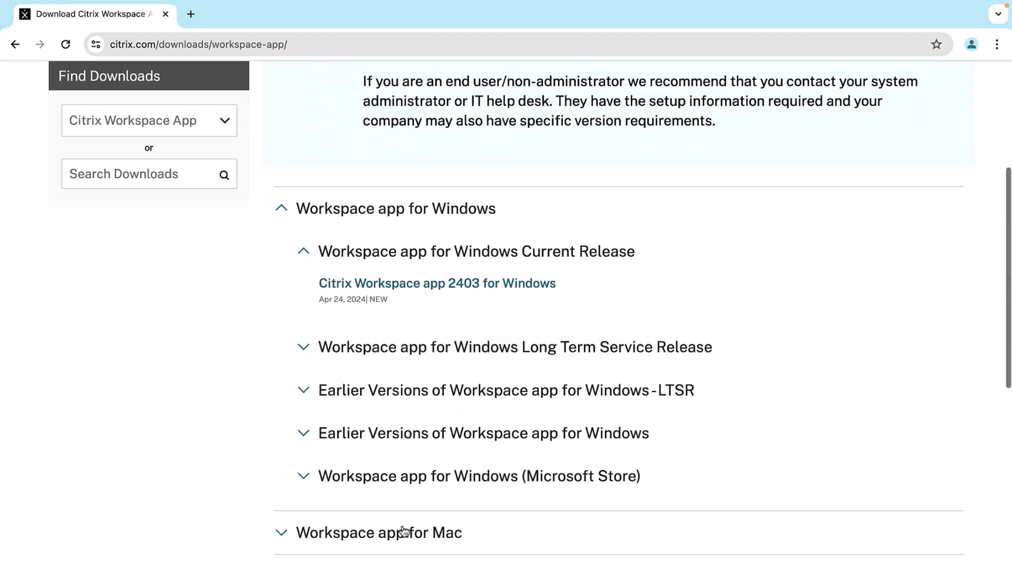
{"action": "left_click", "coordinate": [284, 360]}
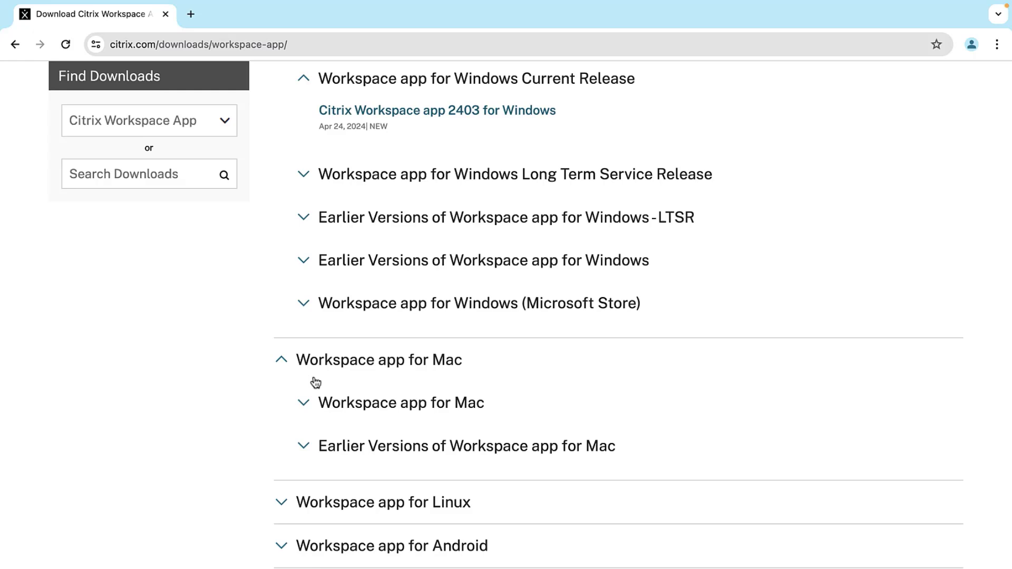
{"action": "left_click", "coordinate": [307, 402]}
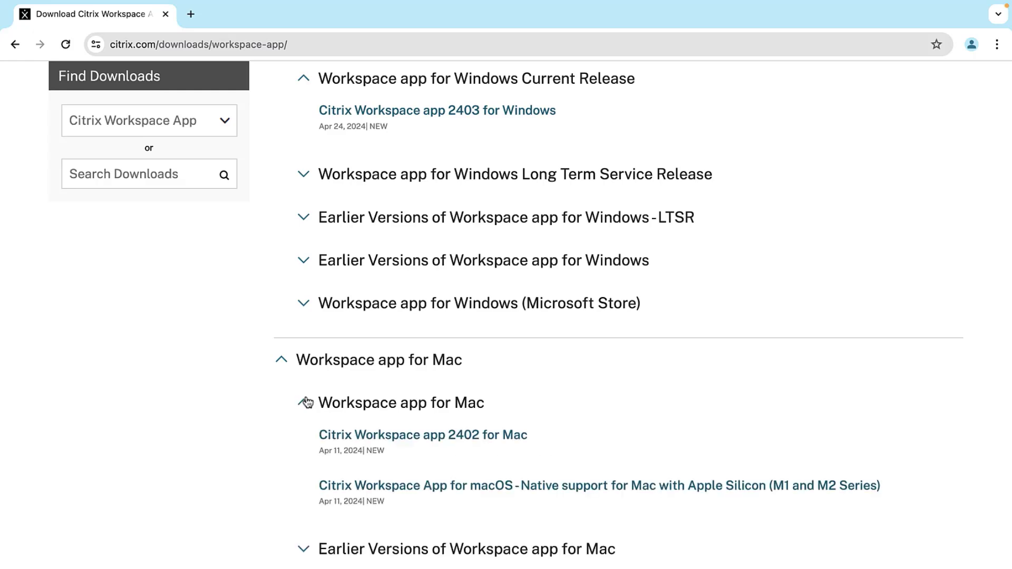
{"action": "left_click", "coordinate": [373, 438]}
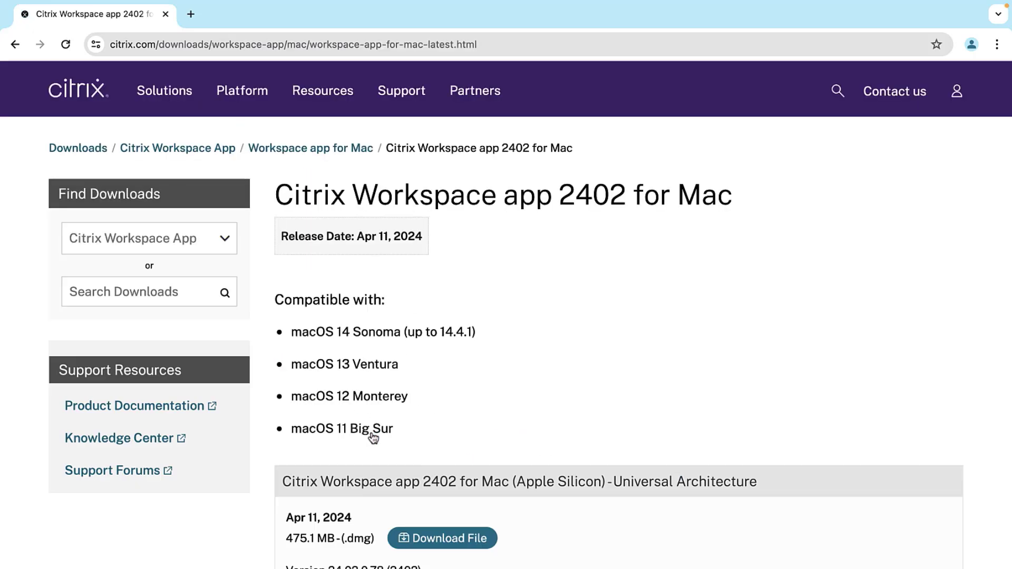
{"action": "scroll", "coordinate": [373, 438], "scroll_direction": "down", "scroll_amount": 6}
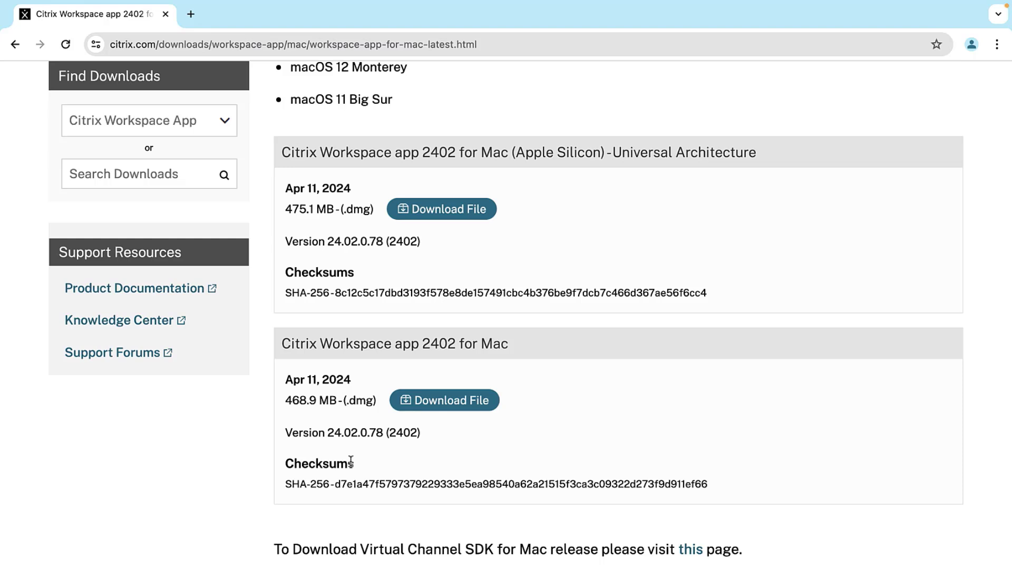
Step: Download the standard CitrixWorkspaceApp.dmg after accepting the licence, and check its progress
{"action": "left_click", "coordinate": [411, 409]}
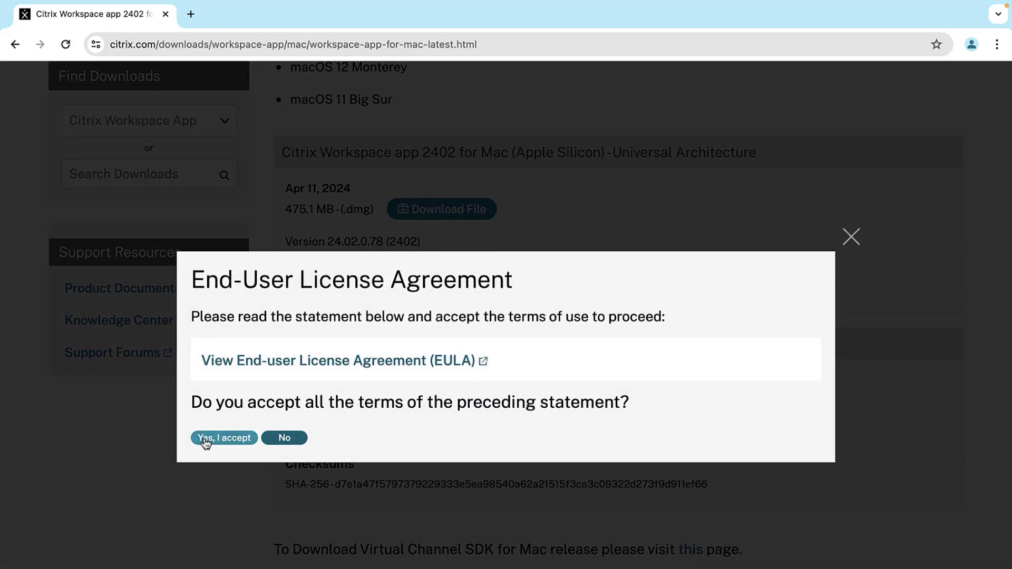
{"action": "left_click", "coordinate": [207, 440]}
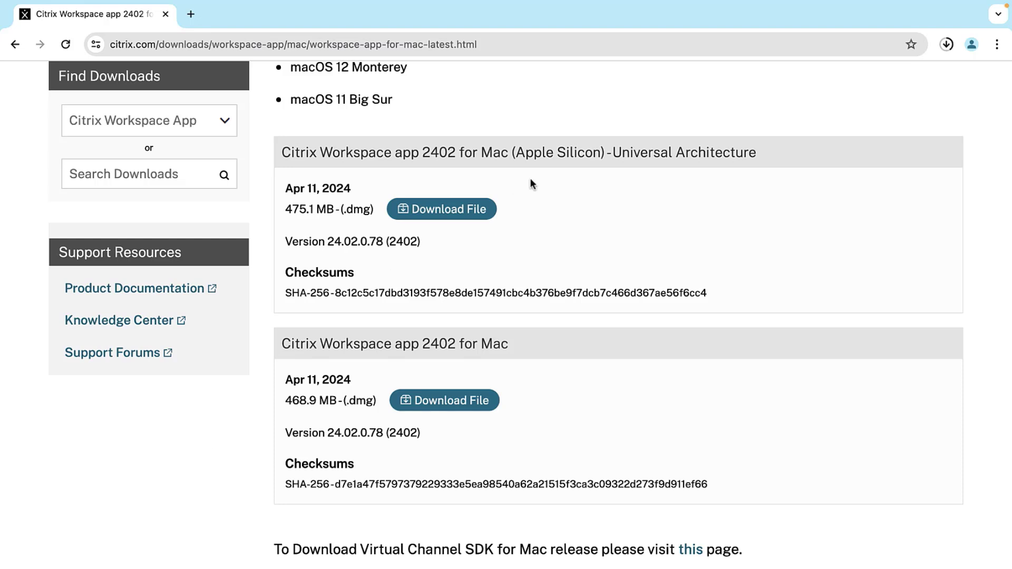
{"action": "left_click", "coordinate": [943, 52]}
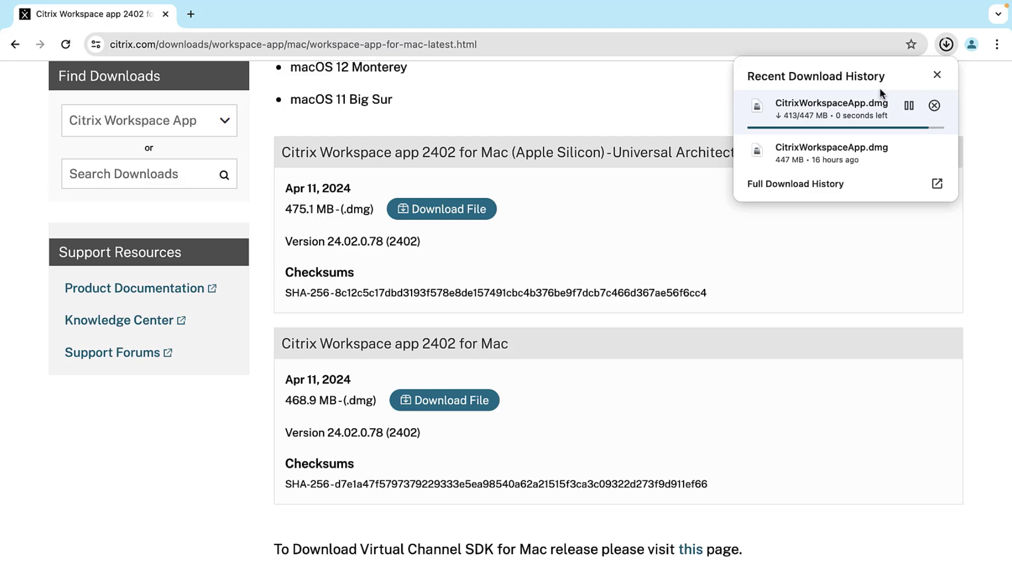
Step: Mount CitrixWorkspaceApp.dmg and launch the Install Citrix Workspace package
{"action": "left_click", "coordinate": [855, 106]}
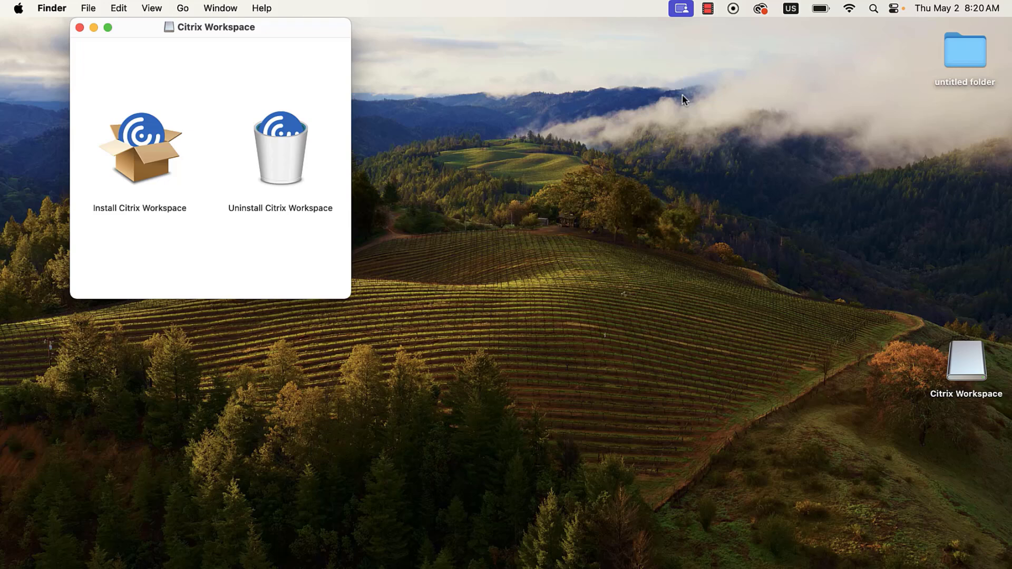
{"action": "double_click", "coordinate": [162, 137]}
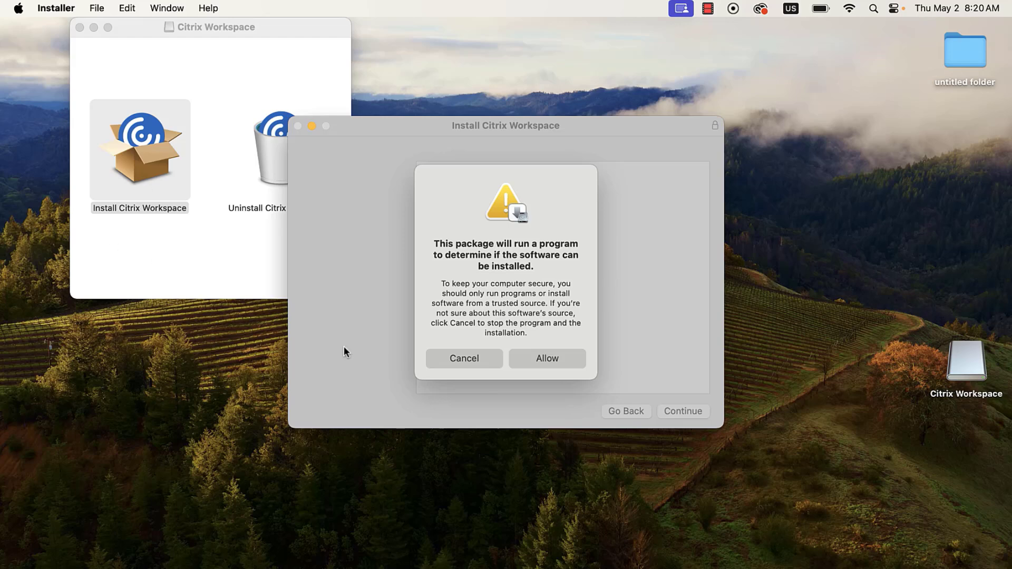
Step: Allow the pre-install check, agree to the licence, and install for all users on Macintosh HD
{"action": "left_click", "coordinate": [551, 357]}
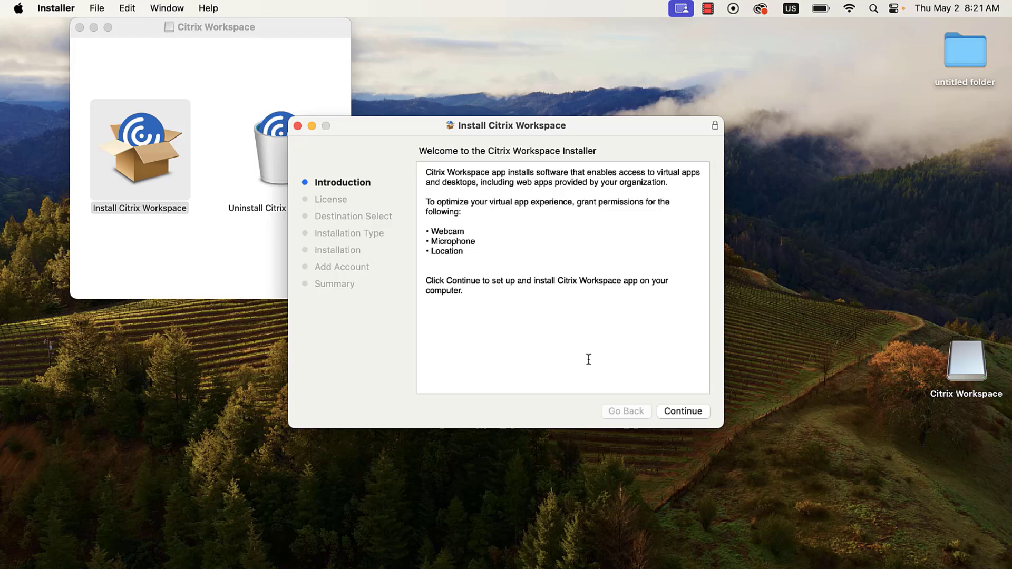
{"action": "left_click", "coordinate": [664, 411]}
{"action": "left_click", "coordinate": [665, 409]}
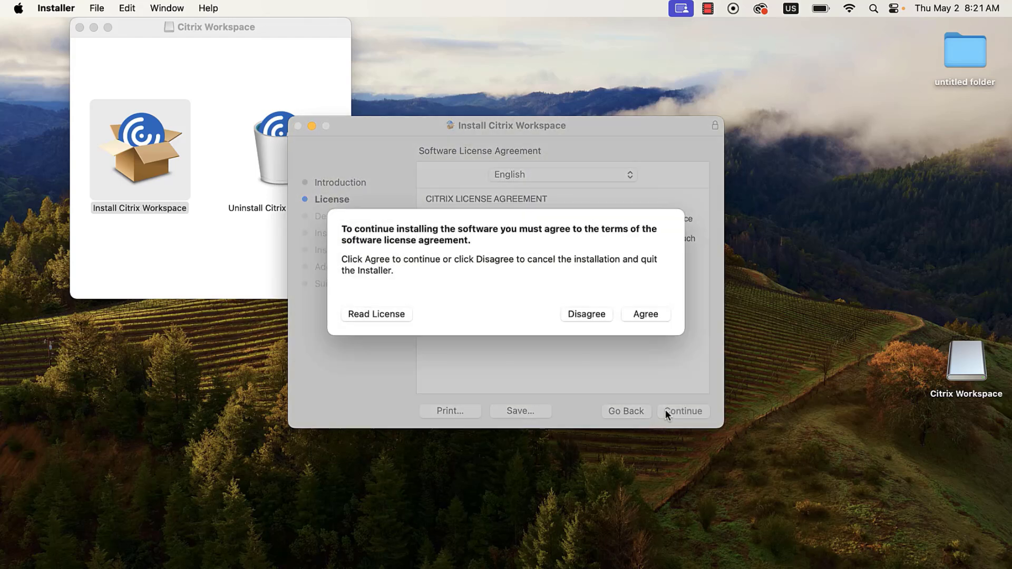
{"action": "left_click", "coordinate": [639, 317]}
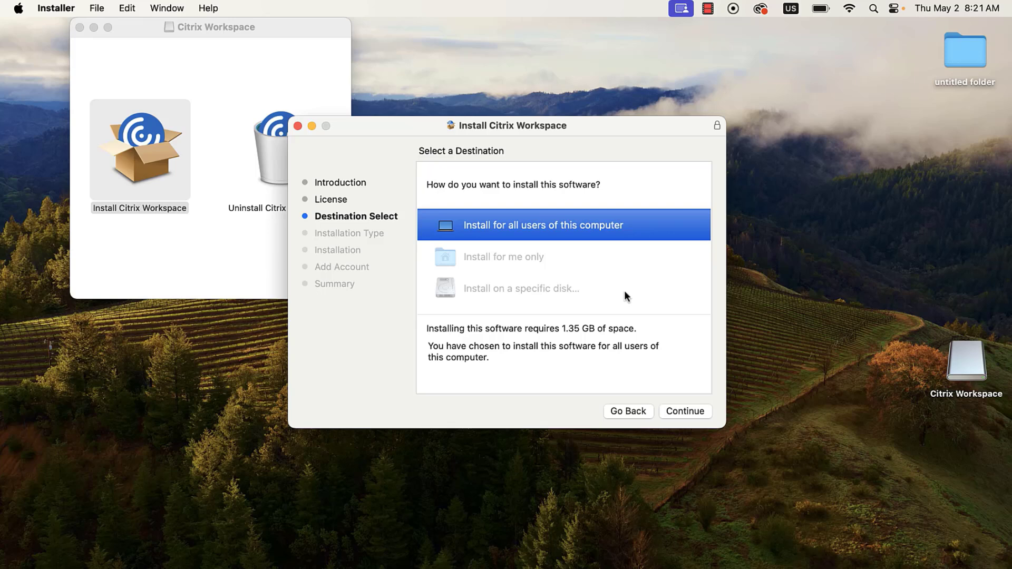
{"action": "left_click", "coordinate": [695, 413]}
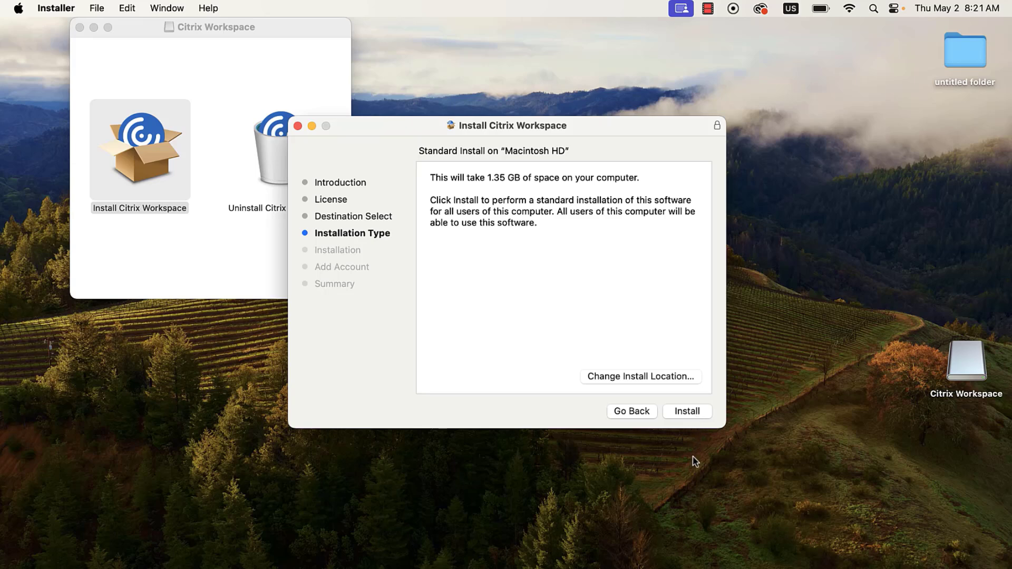
{"action": "left_click", "coordinate": [679, 411]}
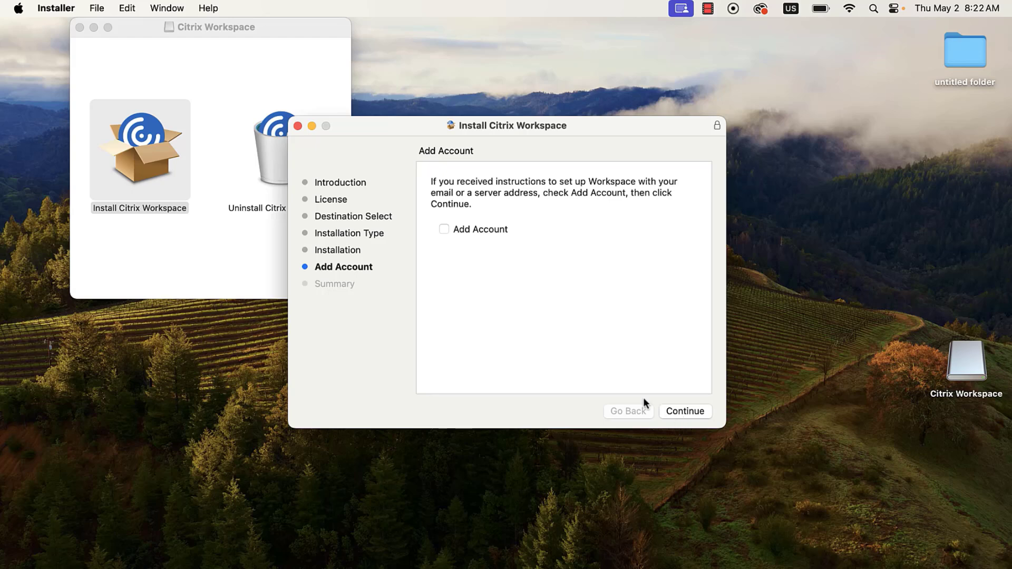
Step: Enable Add Account and close the finished installer
{"action": "left_click", "coordinate": [445, 230]}
{"action": "left_click", "coordinate": [678, 413]}
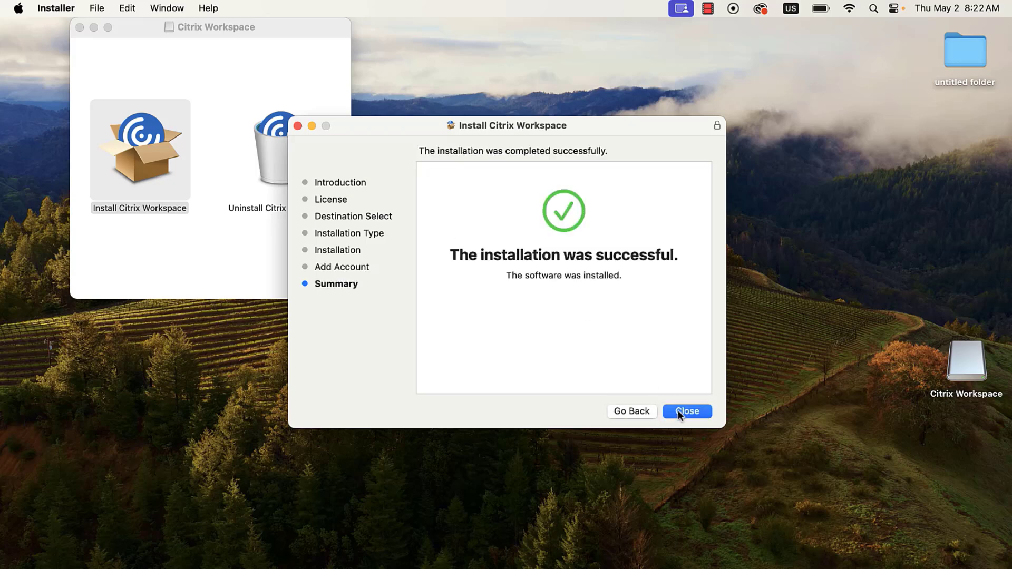
{"action": "left_click", "coordinate": [687, 412]}
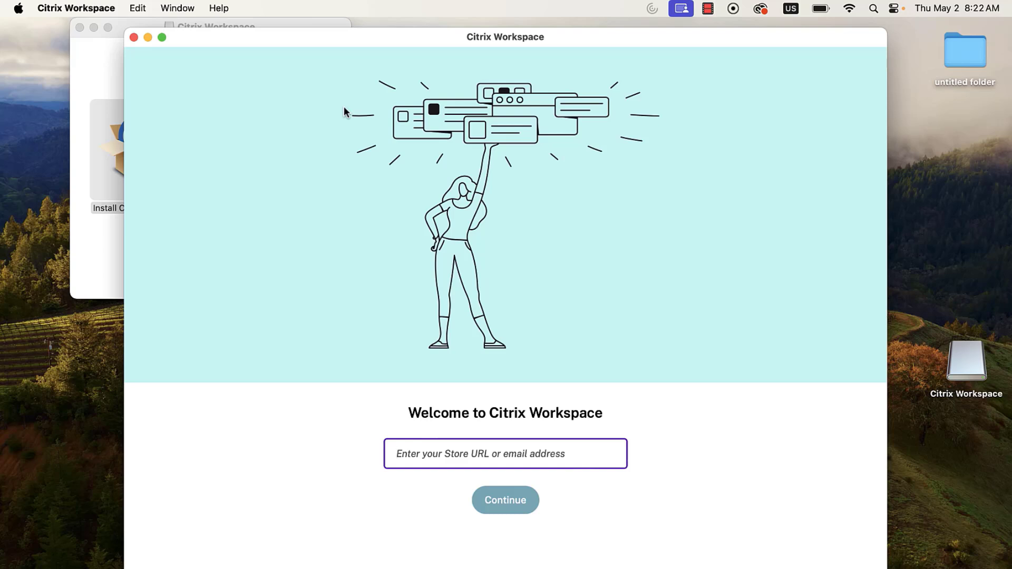
Step: Add the workspace.ic.lbcc.edu store, then enter the student user name and password
{"action": "type", "text": "workspace.i"}
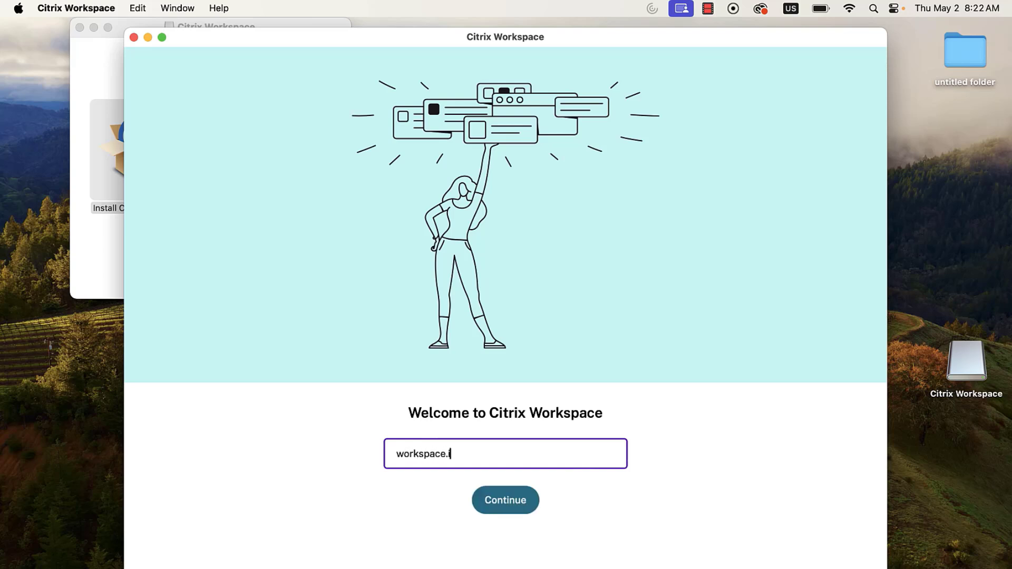
{"action": "type", "text": "c.lbcc.edu"}
{"action": "left_click", "coordinate": [501, 500]}
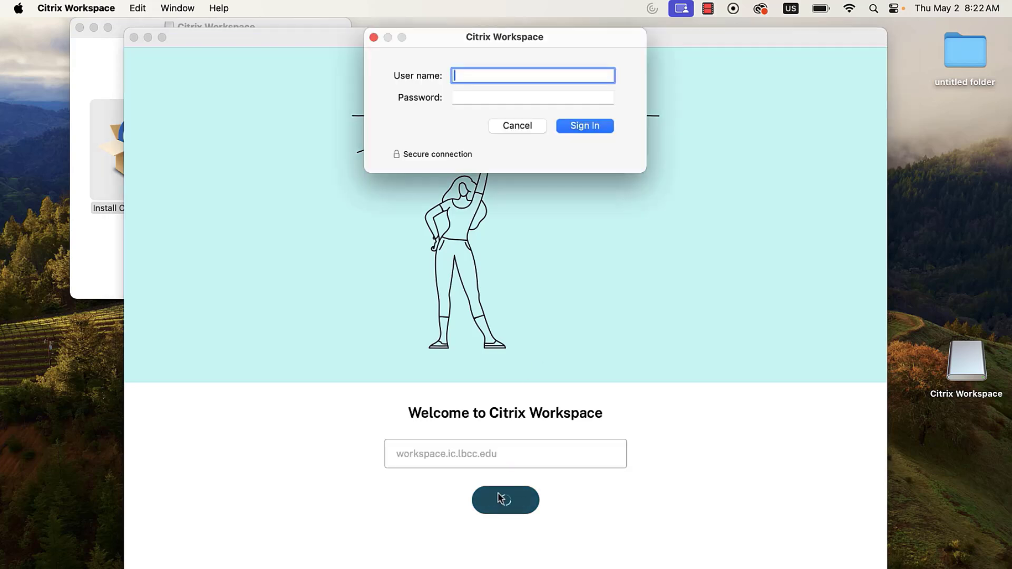
{"action": "type", "text": "0901833"}
{"action": "key", "text": "Tab"}
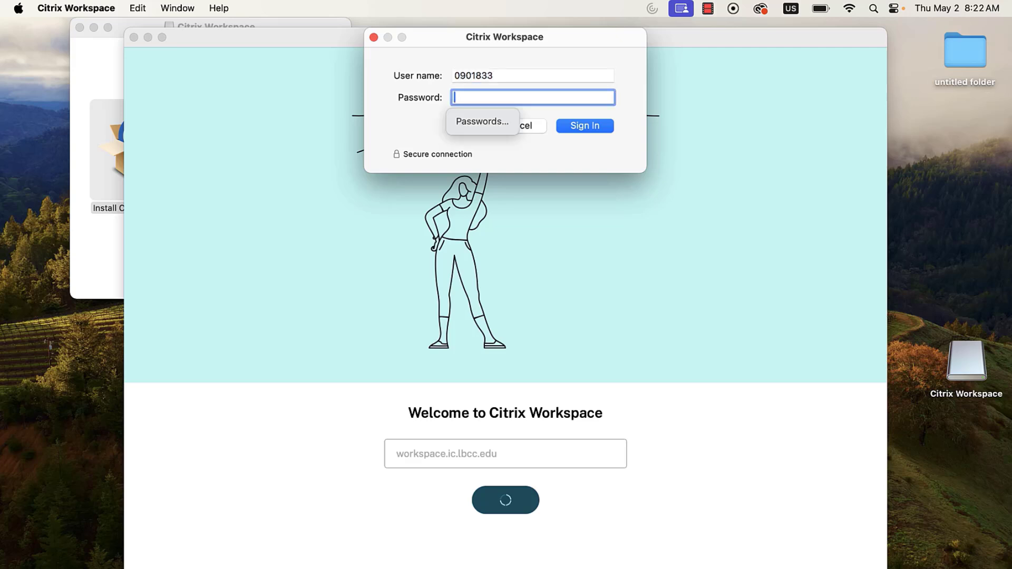
{"action": "type", "text": "•••••••"}
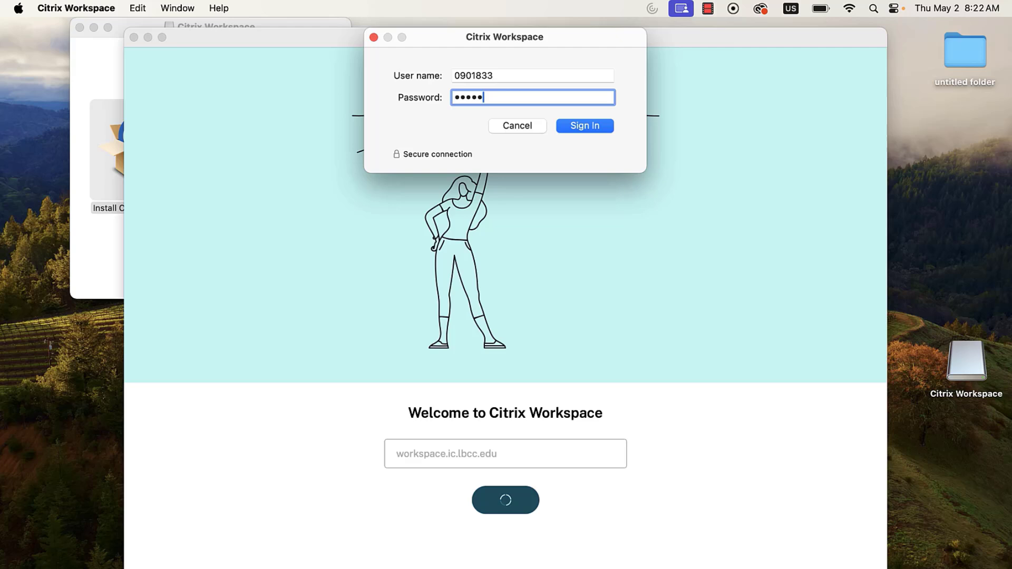
{"action": "type", "text": "••••••••••"}
Step: Sign in to the Long Beach City College store and launch the Adobe Lab desktop
{"action": "left_click", "coordinate": [588, 128]}
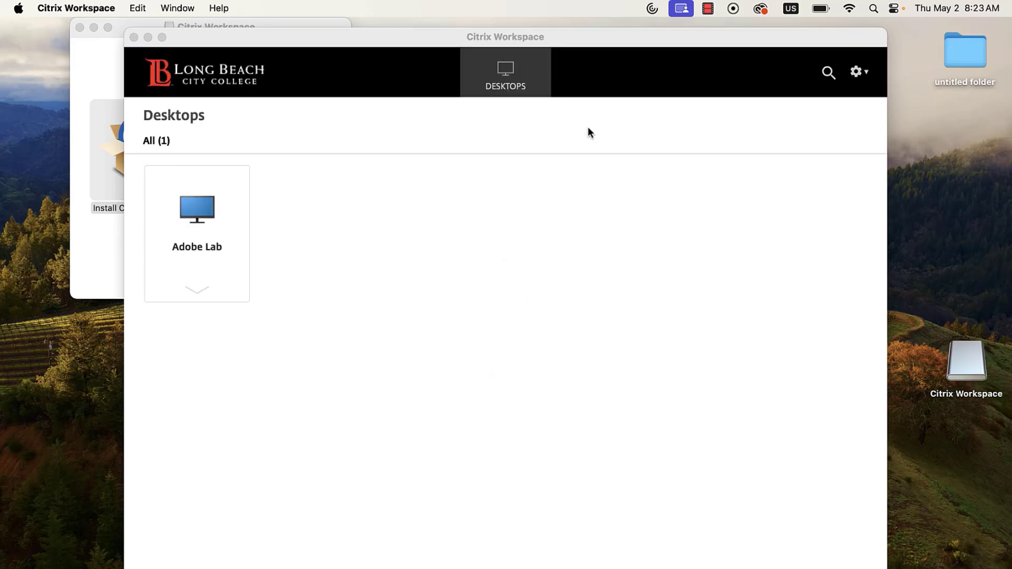
{"action": "left_click", "coordinate": [198, 214]}
{"action": "left_click", "coordinate": [199, 215]}
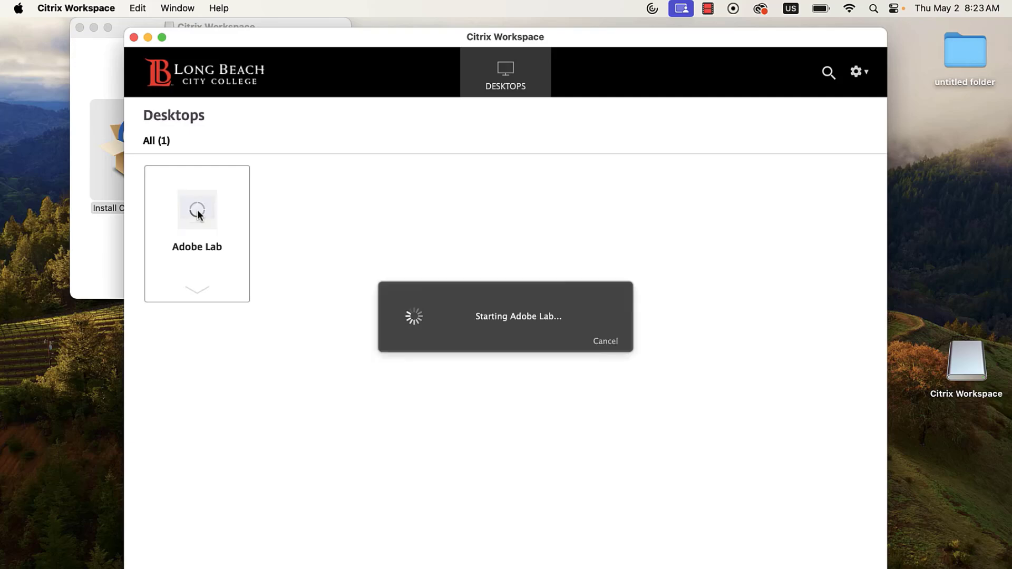